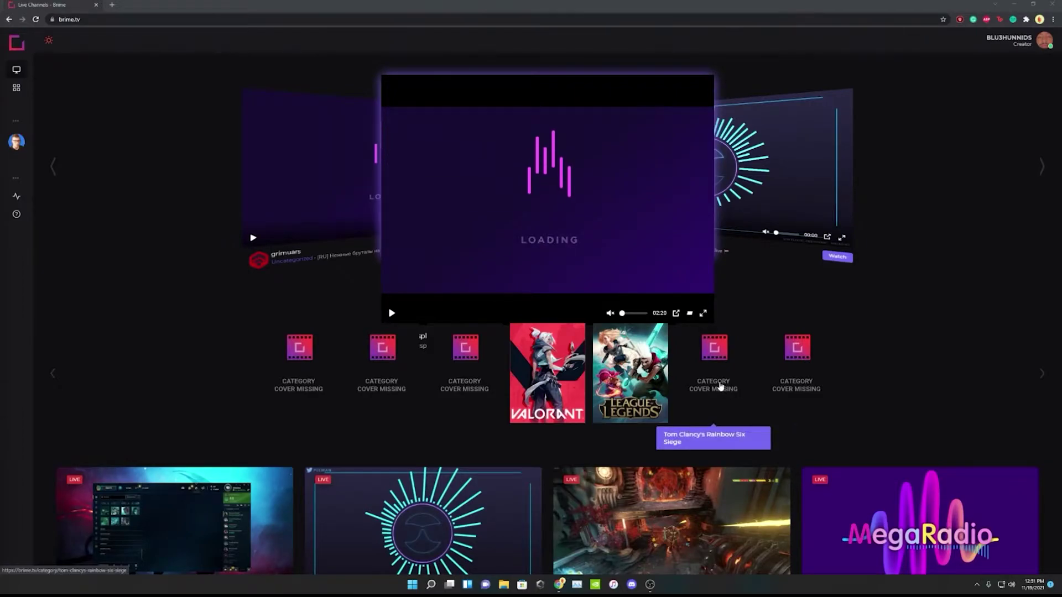
scroll(682, 368, "down", 3)
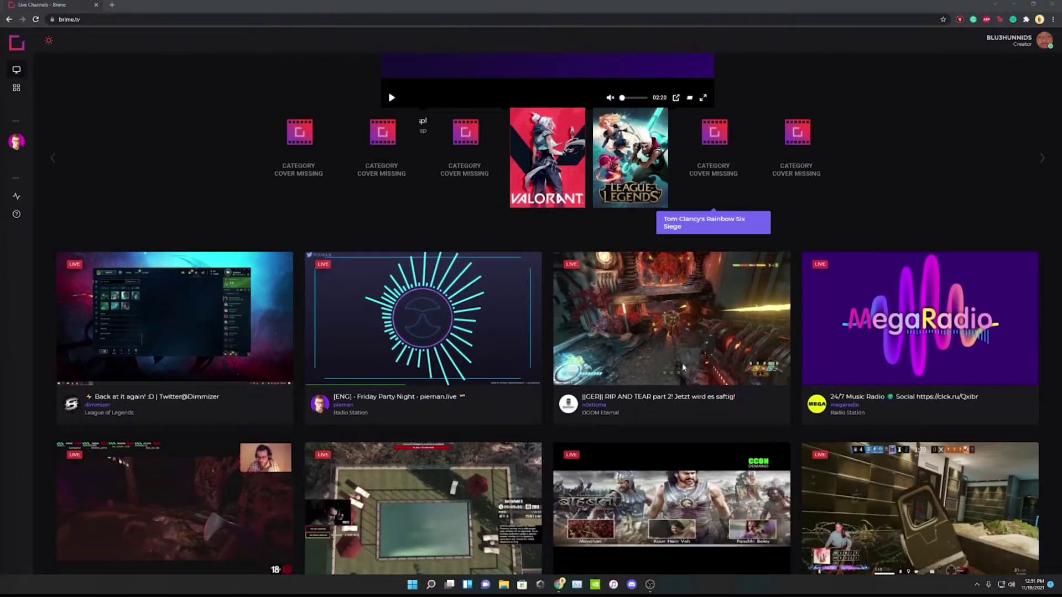
scroll(683, 368, "down", 1)
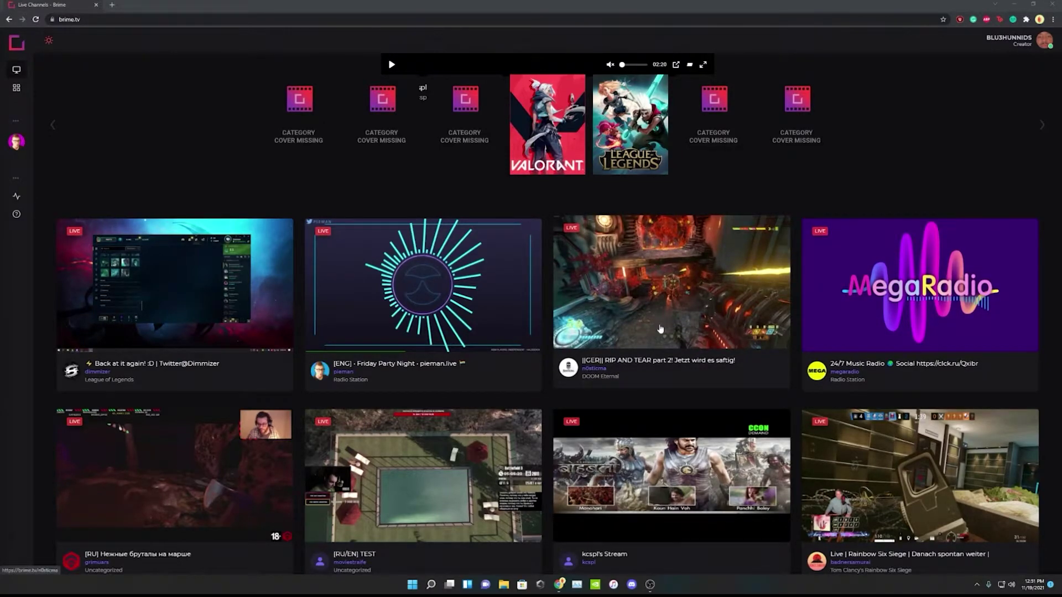
scroll(660, 330, "up", 3)
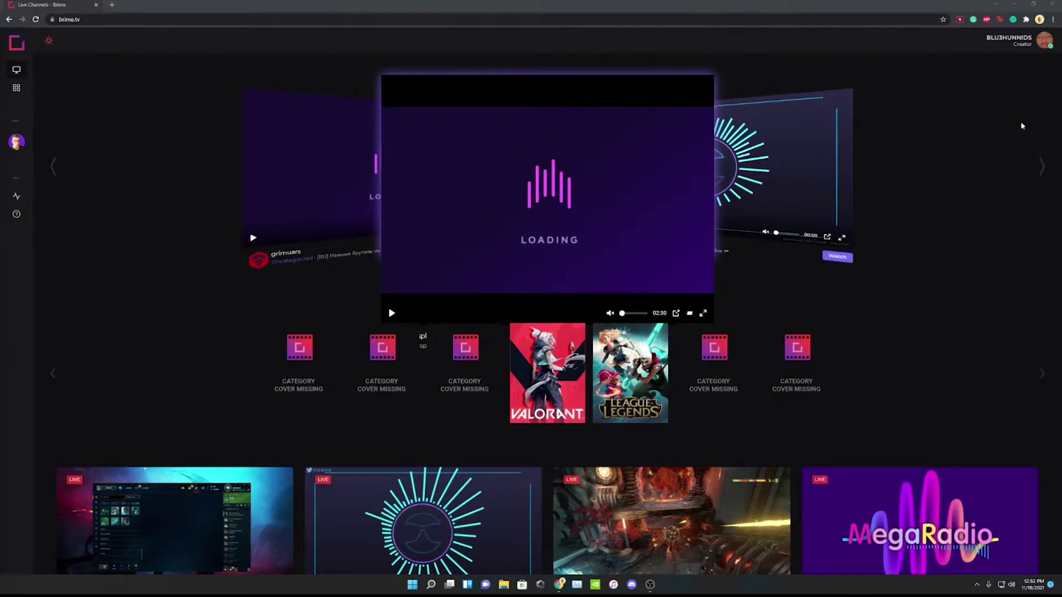
- Go to Brime's Creator Studio multistreaming settings from the account menu
left_click(1043, 43)
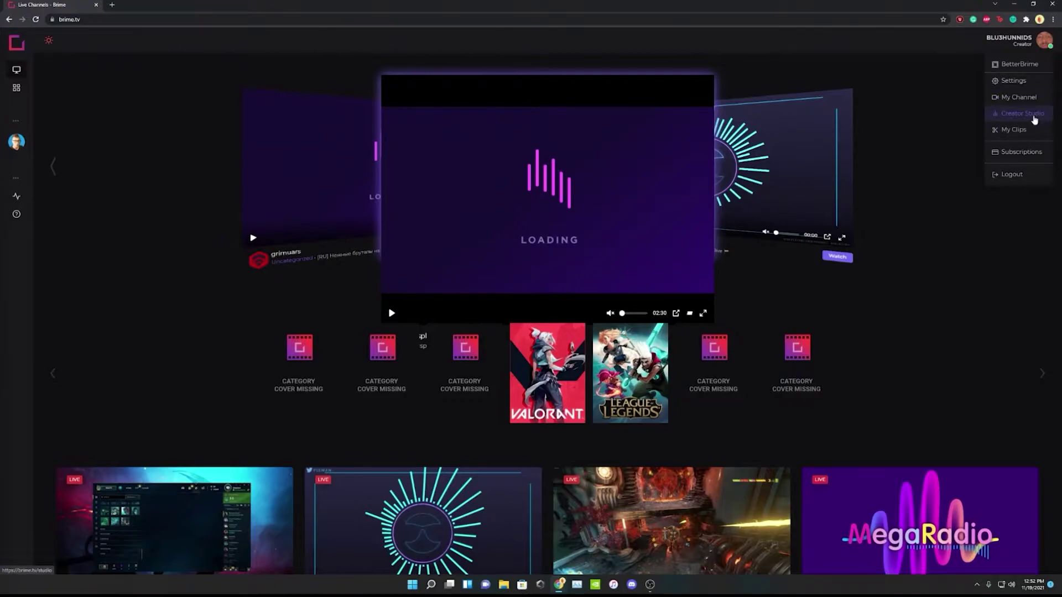
left_click(1034, 121)
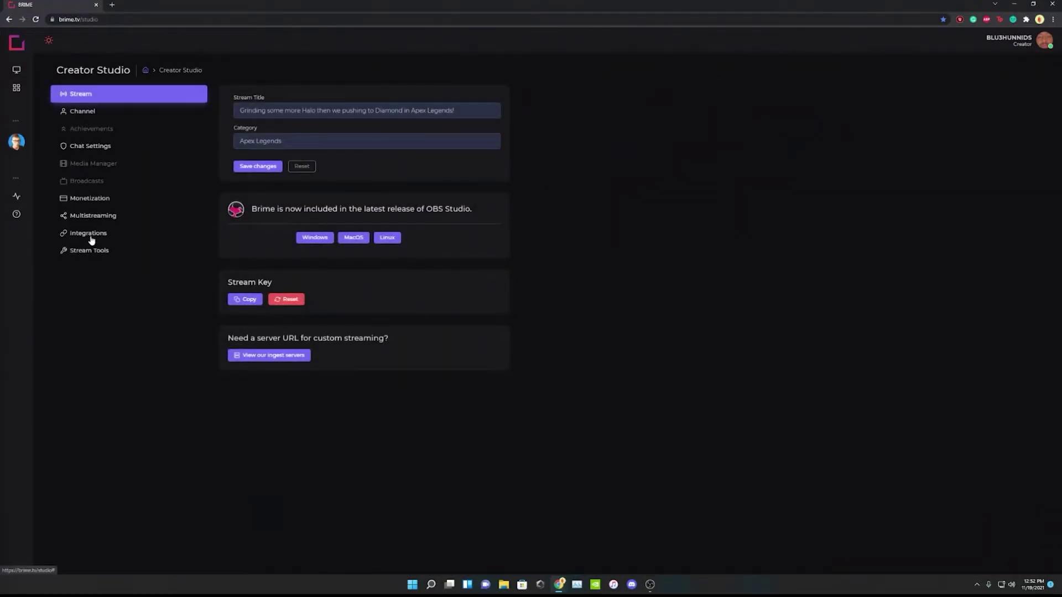
left_click(87, 217)
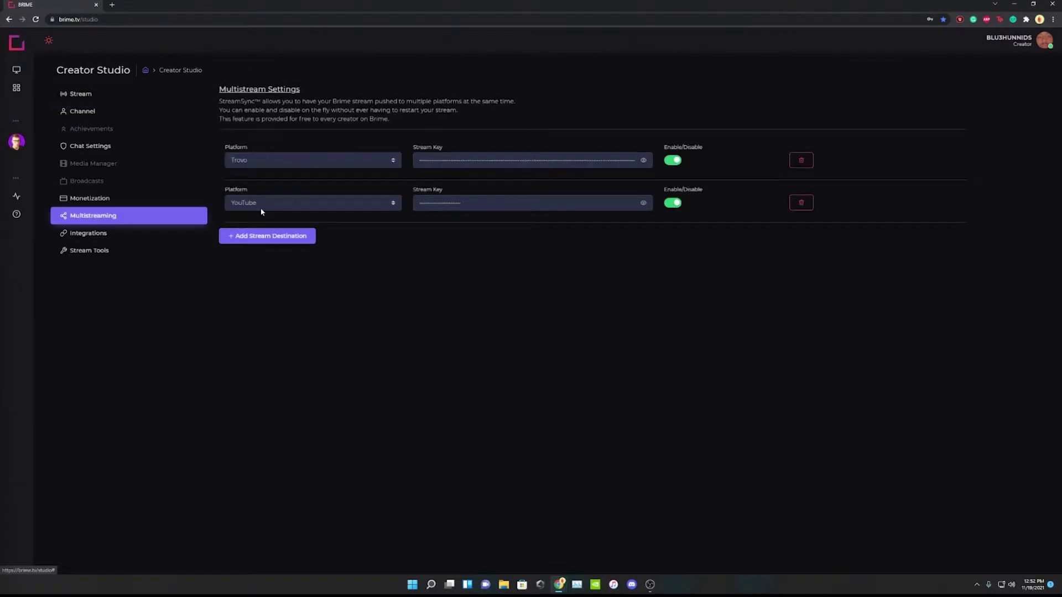
- Add a third destination without a platform, then delete it, leaving Trovo and YouTube
left_click(257, 239)
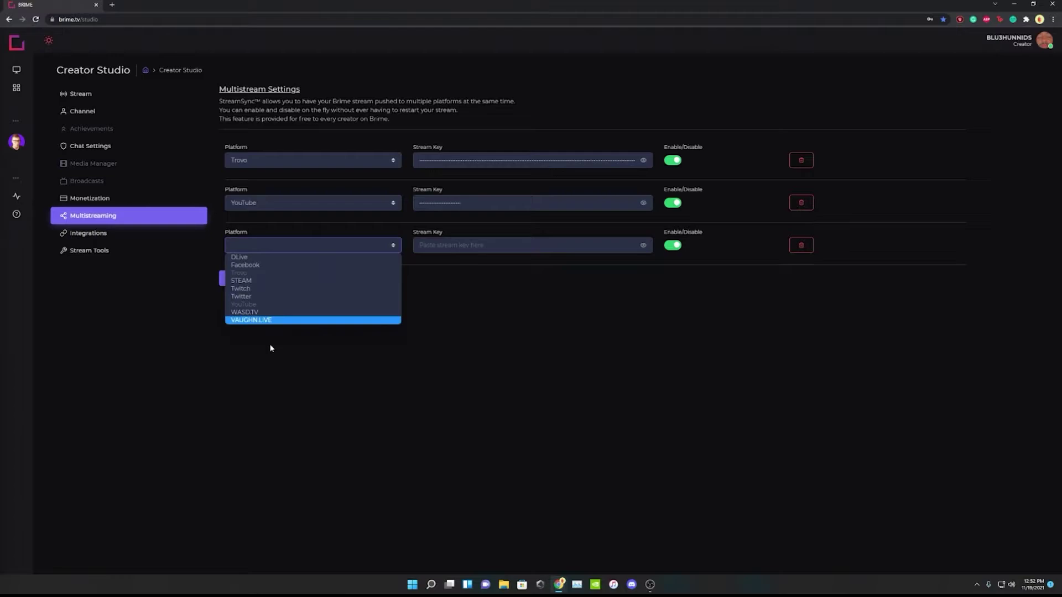
key("Up")
key("Up")
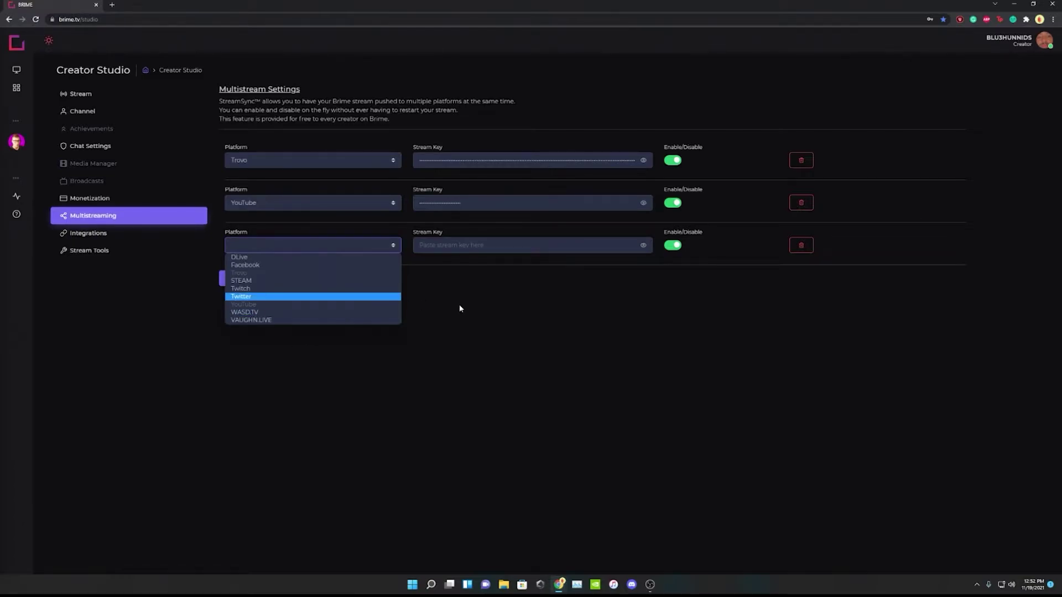
left_click(459, 304)
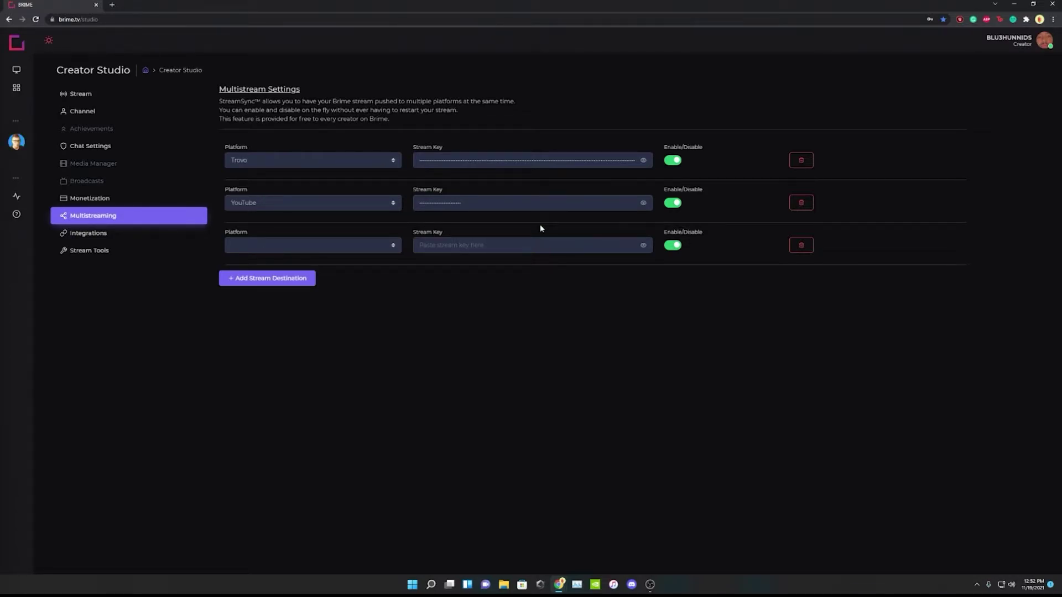
left_click(802, 247)
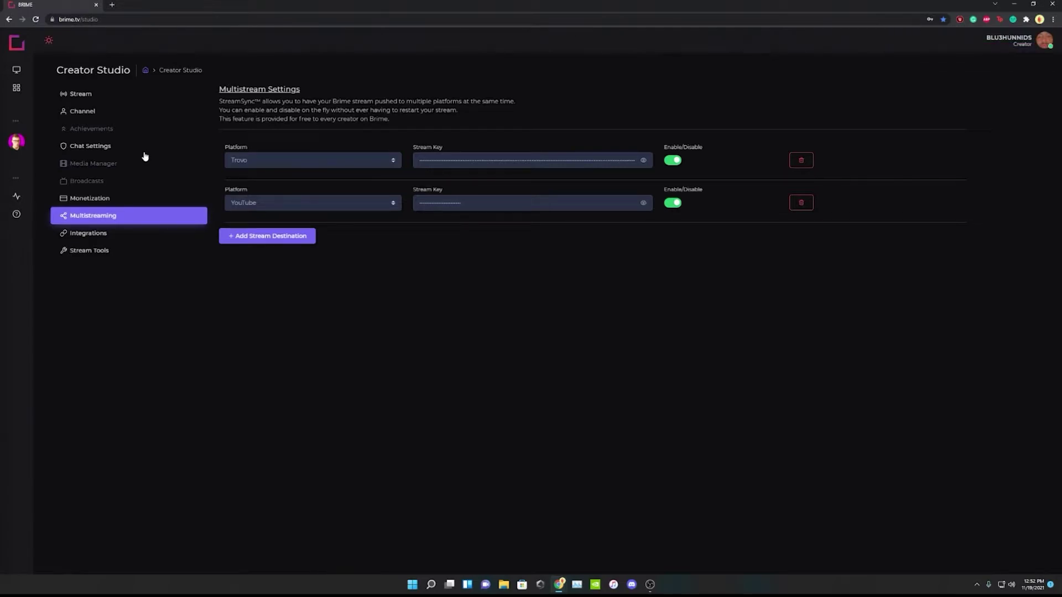
- Return to the Creator Studio Stream page showing title, category and stream key
left_click(93, 98)
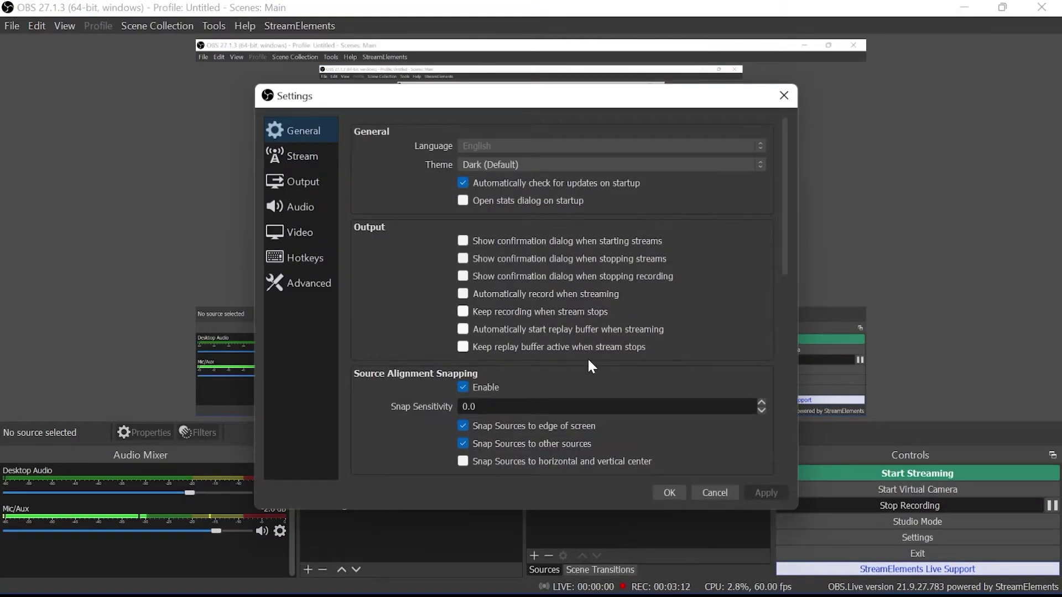
- Set OBS Studio's stream service to Brime Live, keeping the Dallas server and stream key
left_click(299, 157)
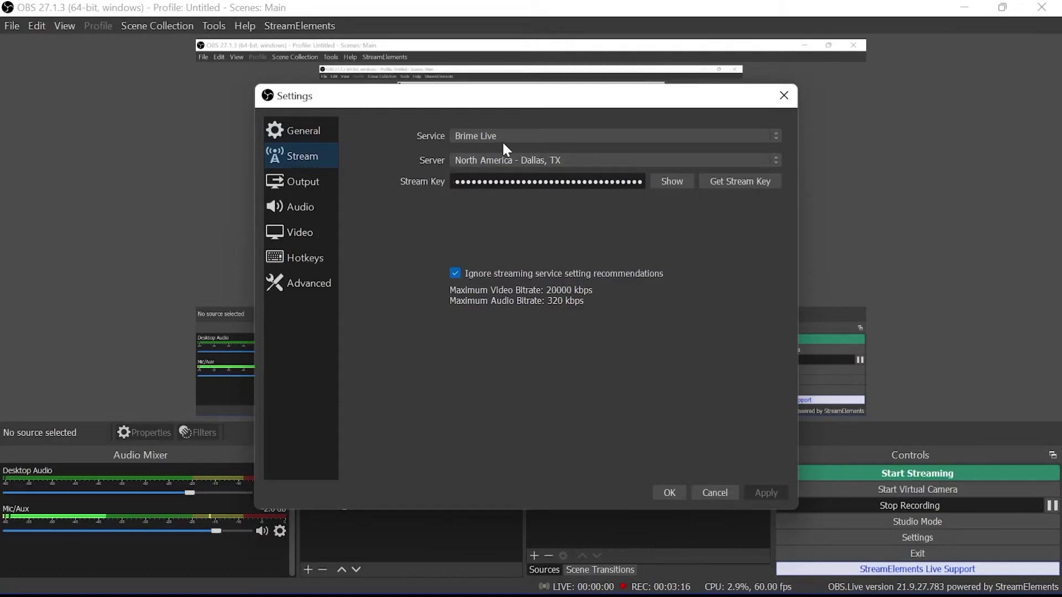
left_click(522, 136)
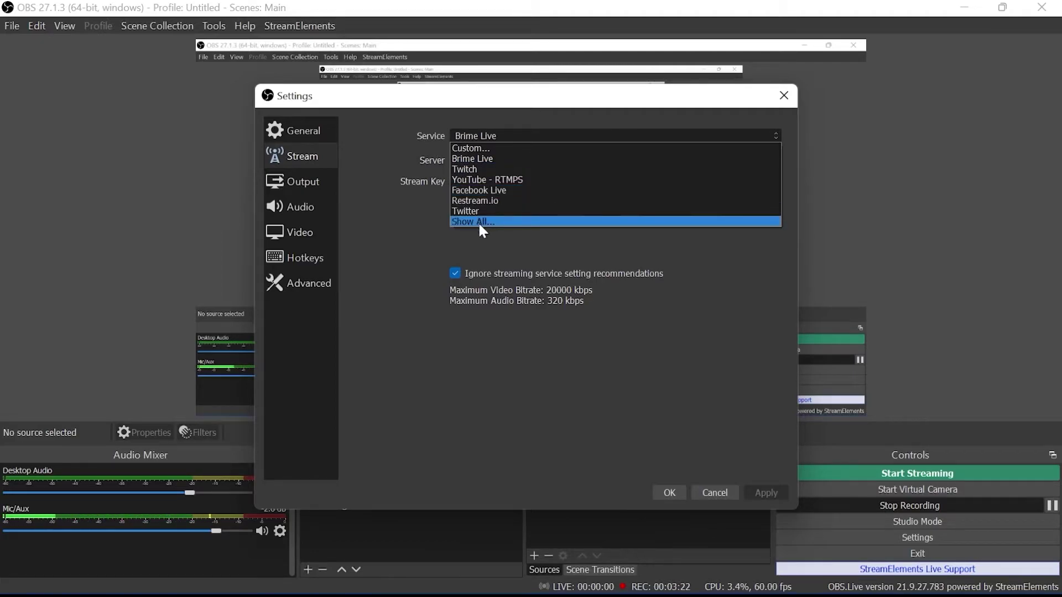
left_click(423, 228)
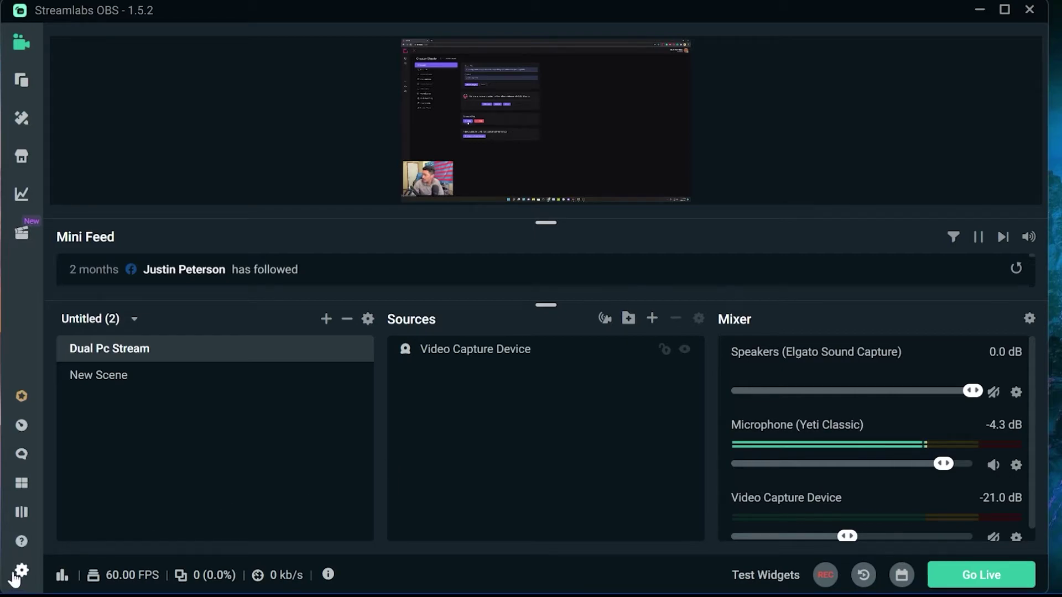
- Set Streamlabs OBS's stream service to Brime Live on the Dallas server
left_click(20, 570)
left_click(209, 184)
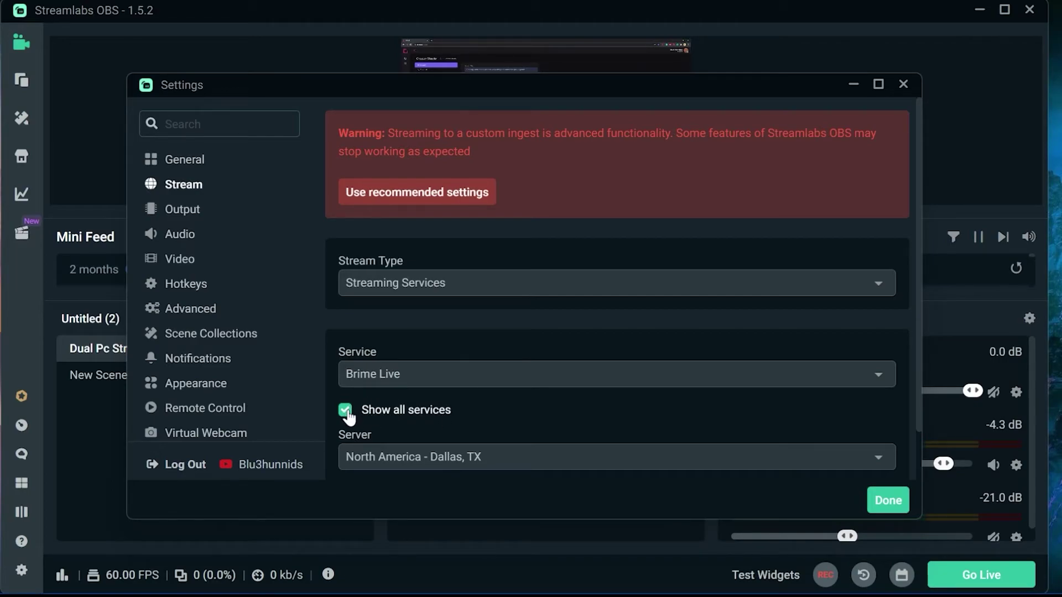
left_click(454, 376)
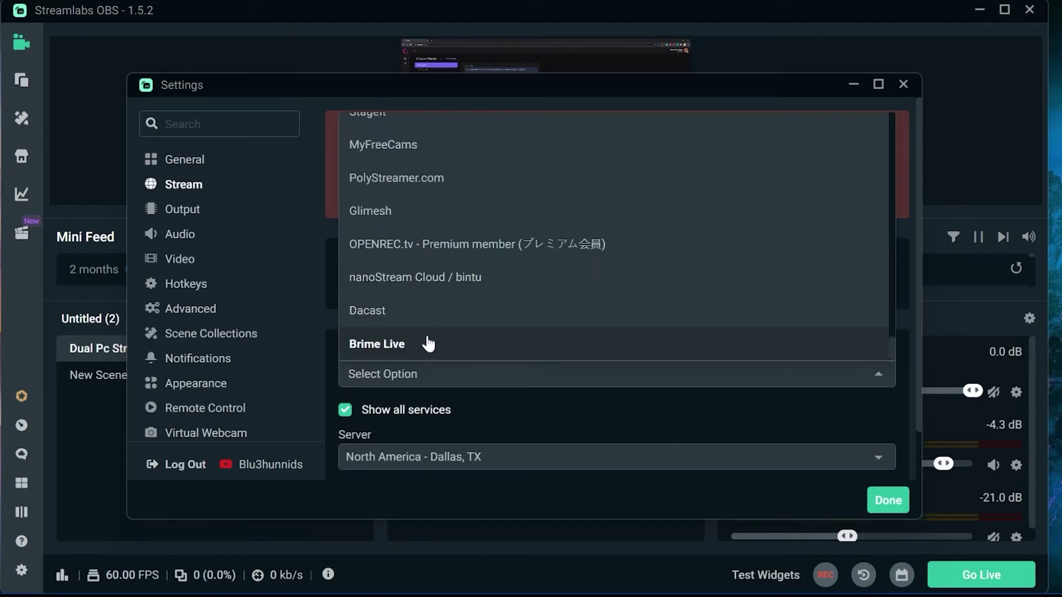
key("Return")
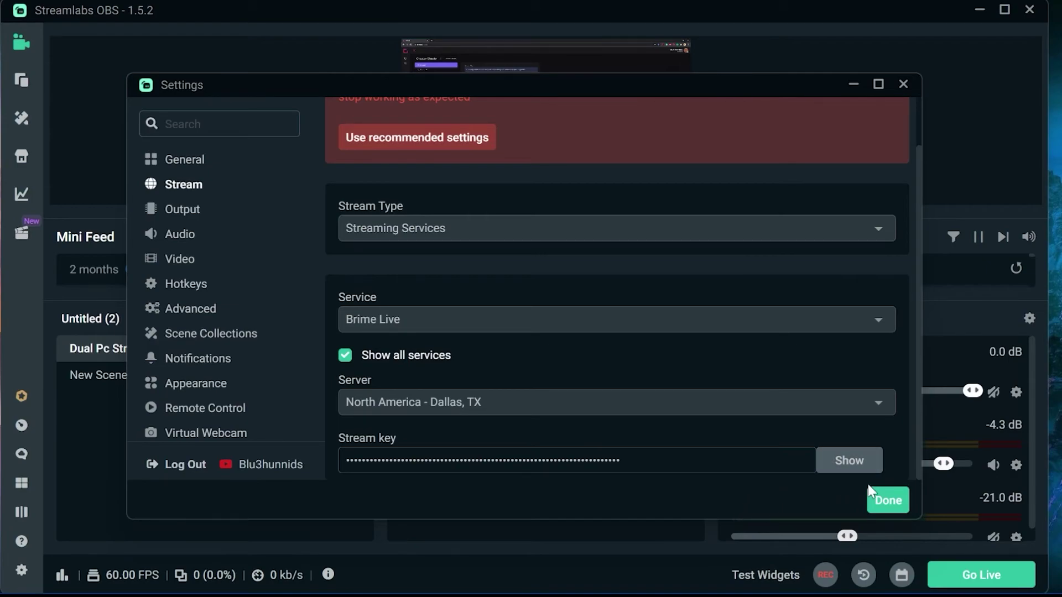
left_click(880, 499)
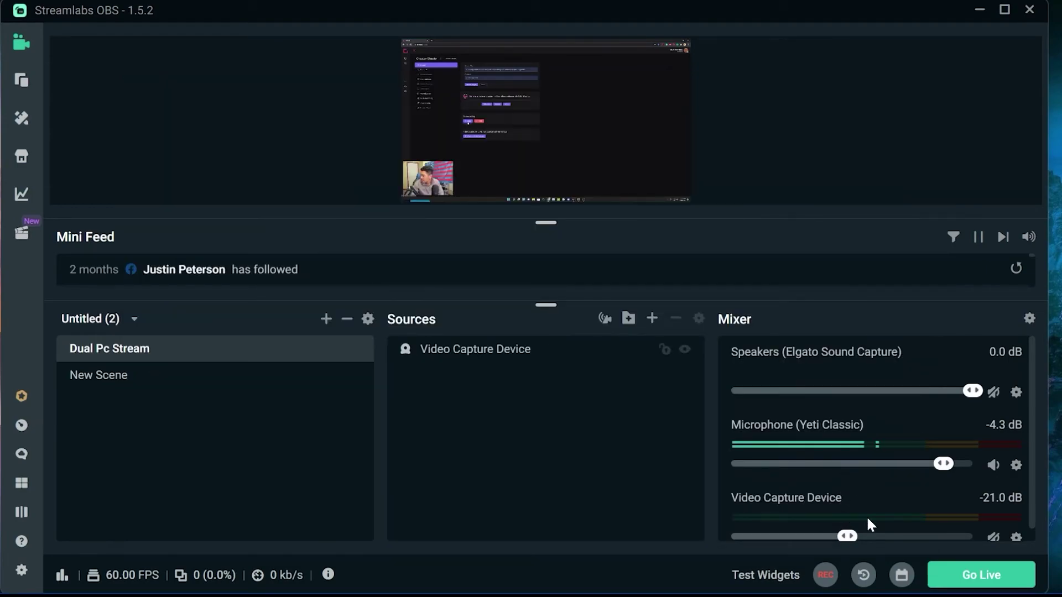